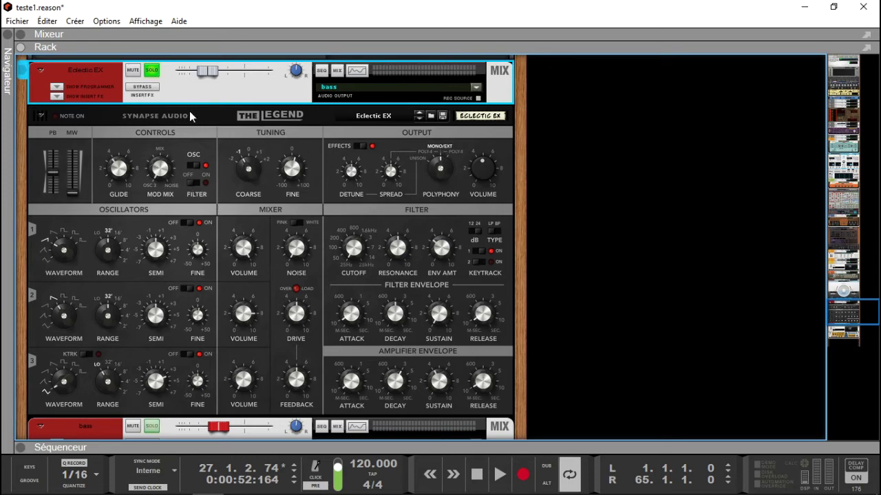
Start playback, turn off solo on the Eclectic EX channel and solo the bass bus channel in the rack.
key(space)
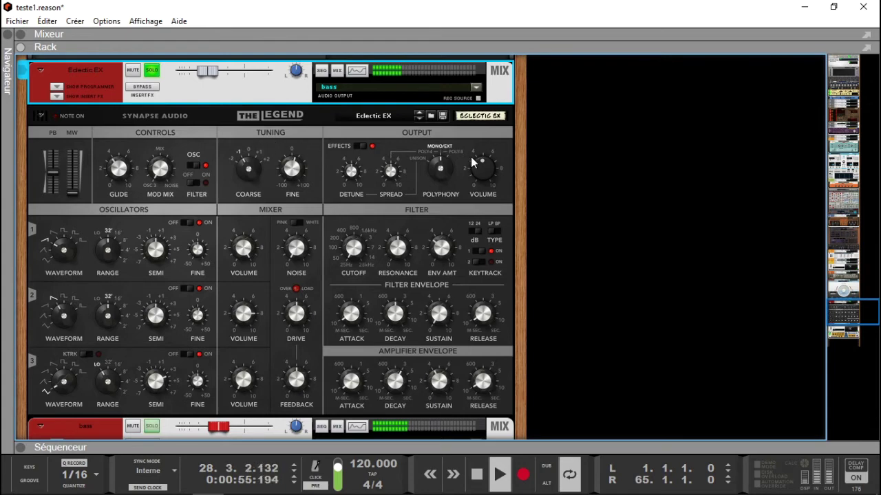
click(152, 72)
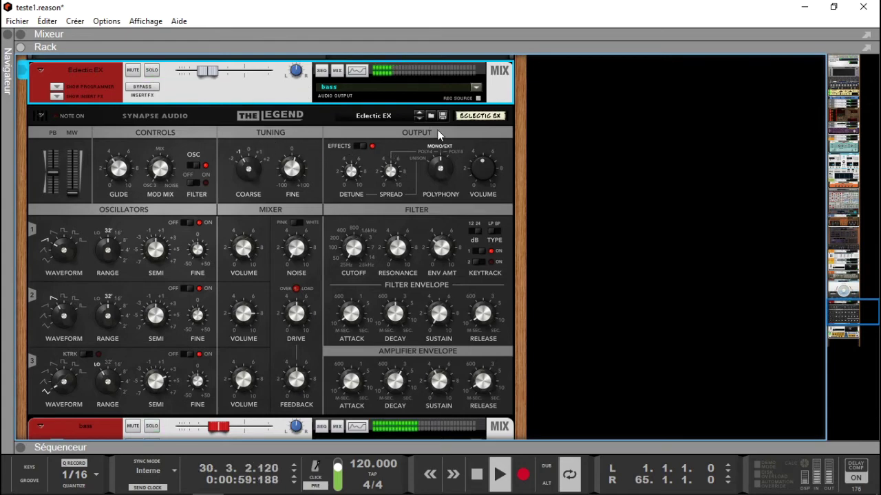
drag(855, 316, 850, 323)
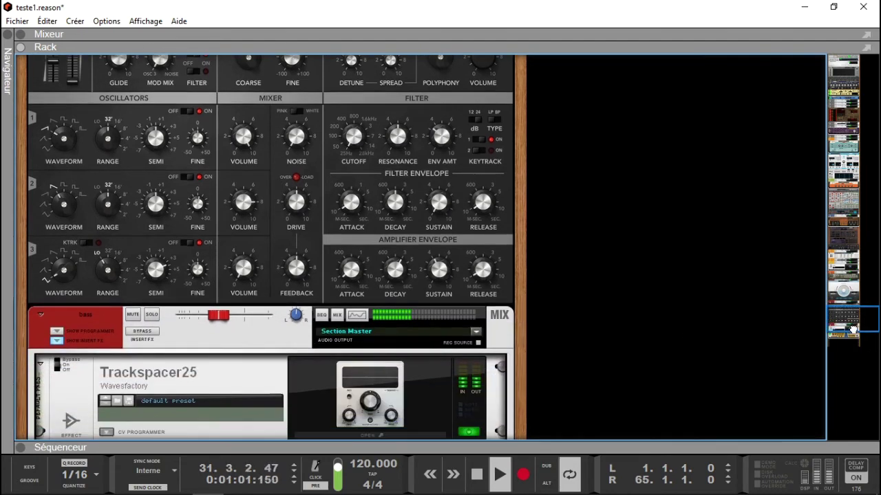
click(151, 314)
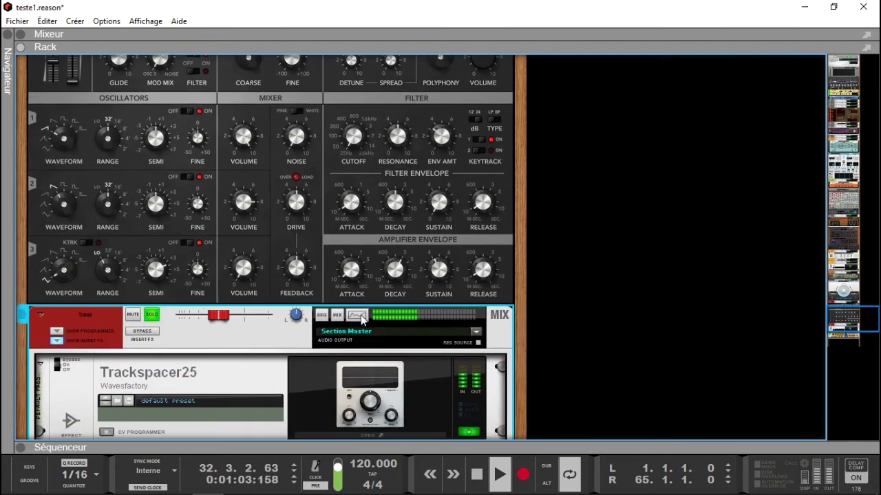
Open the Trackspacer25 insert of the bass bus to examine its controls, and close its window.
drag(837, 309, 847, 322)
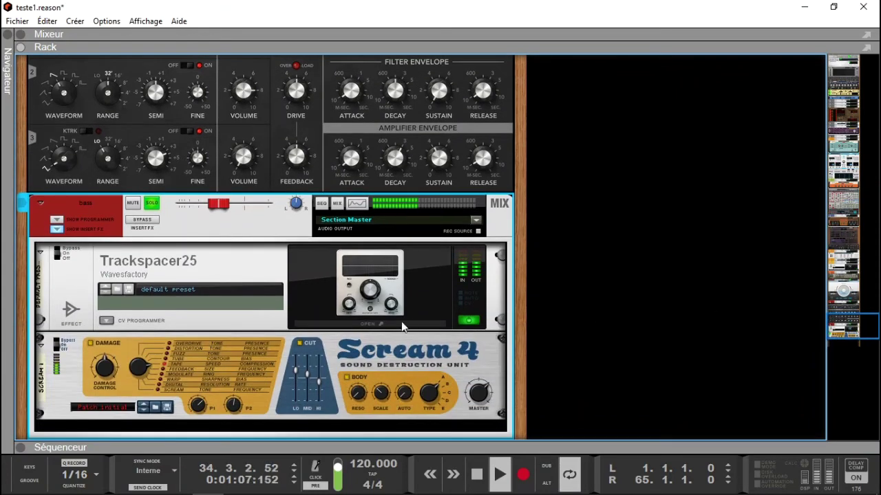
click(377, 327)
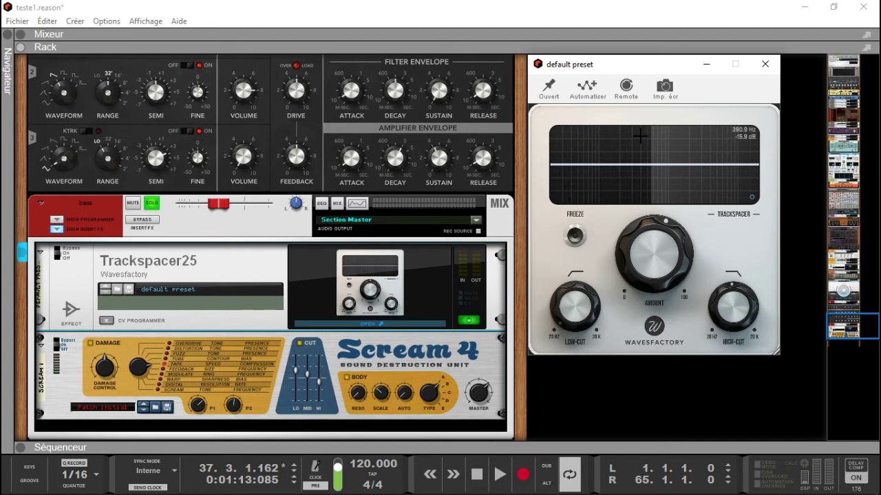
click(764, 63)
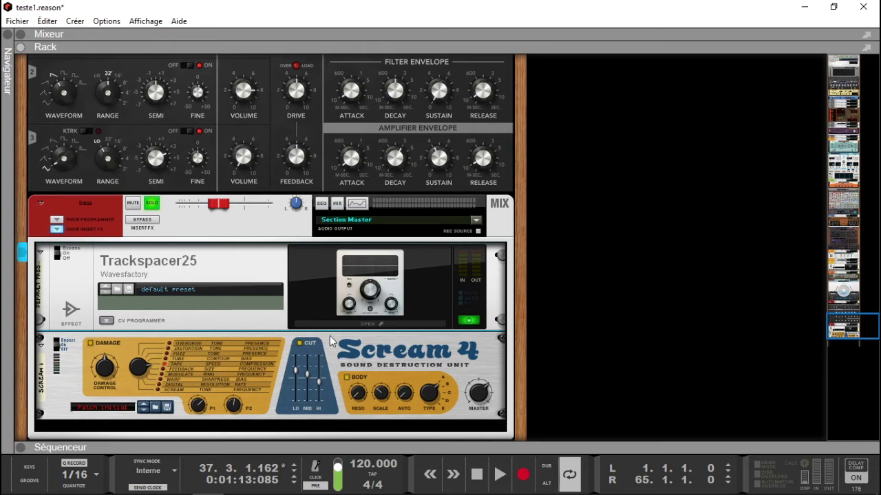
Show the mixer, turn off solo on the bass channel and play the full mix.
drag(865, 333, 847, 69)
key(F5)
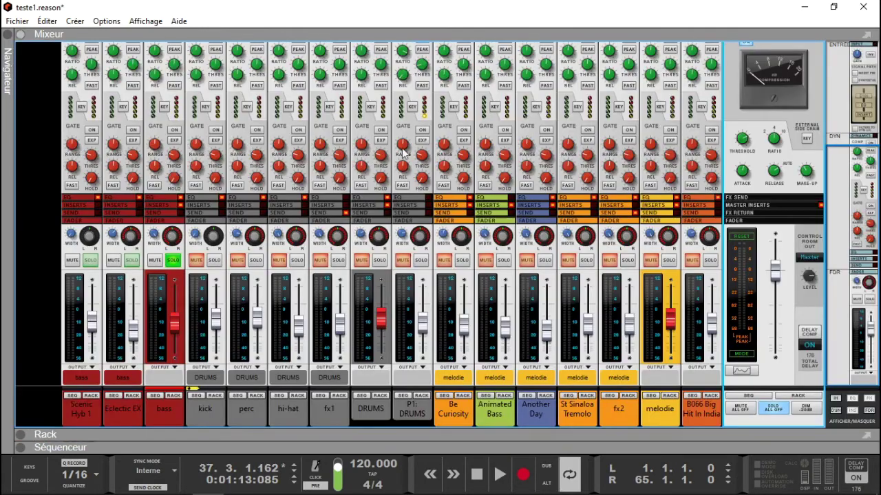
click(173, 263)
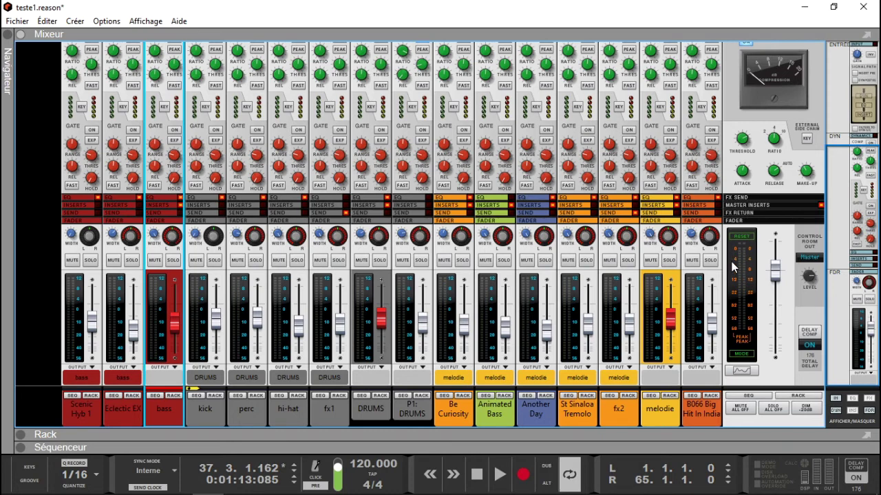
key(space)
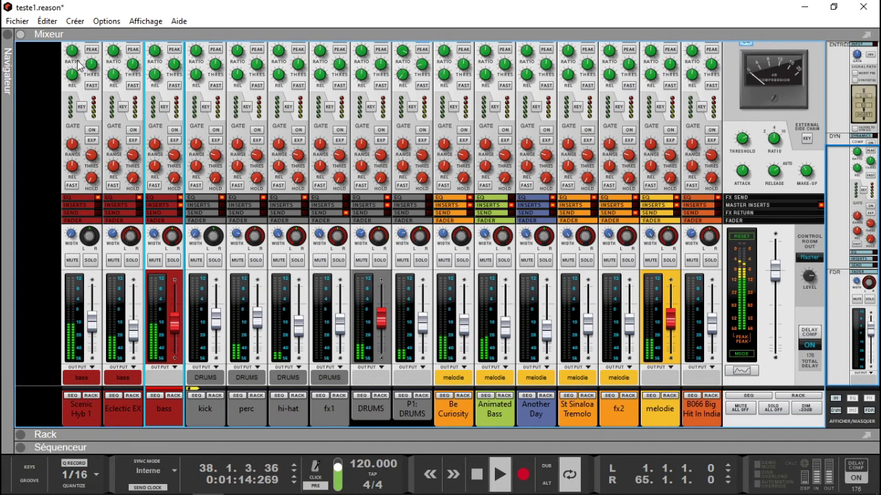
Return to the rack and bypass the Master Section's insert effects during playback.
click(21, 34)
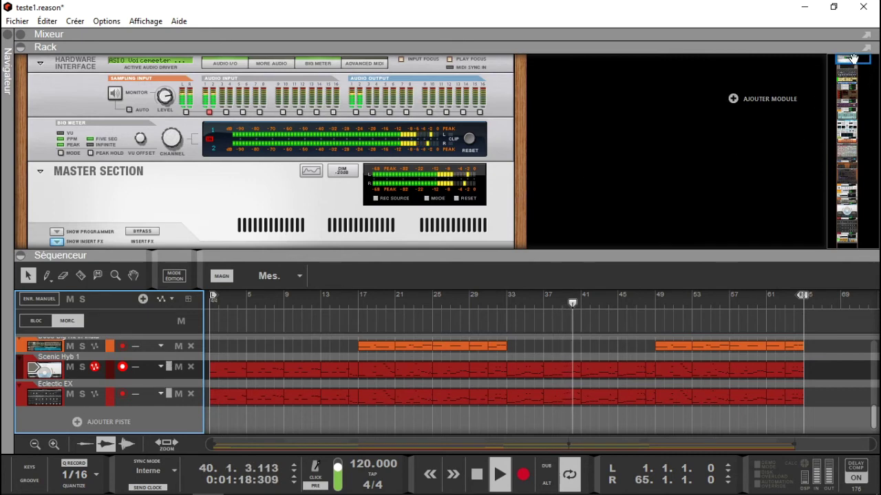
drag(853, 61, 853, 62)
click(152, 202)
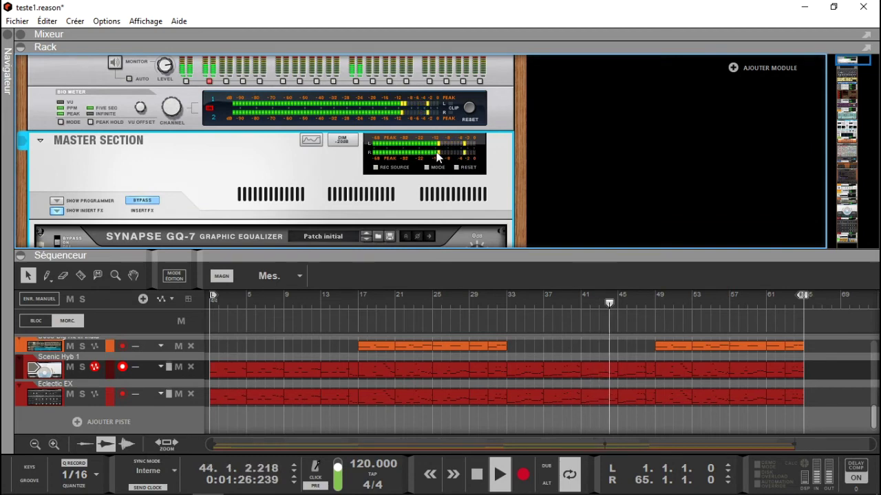
Hide the sequencer, show the mixer above the rack and switch off the master compressor to check the channel levels.
click(21, 255)
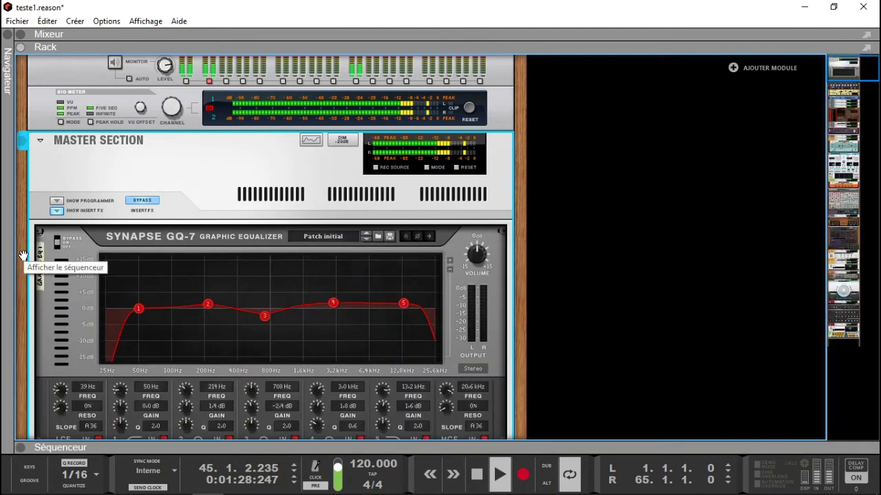
click(21, 34)
drag(852, 163, 849, 94)
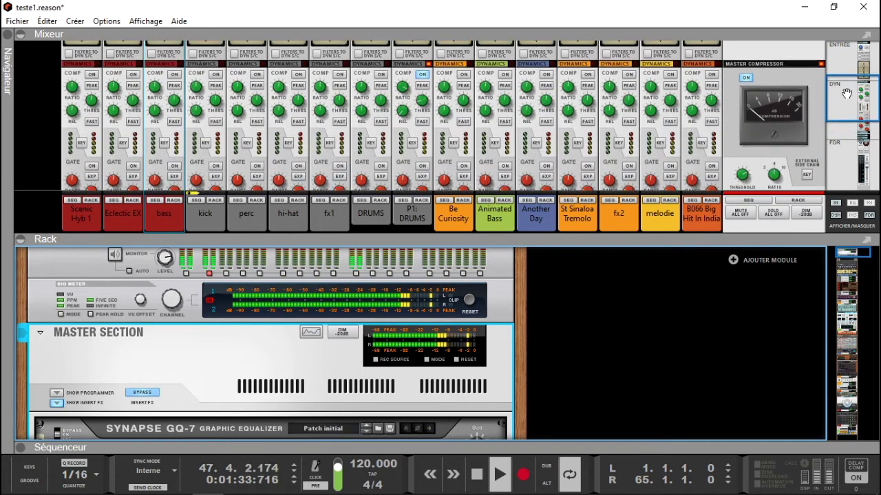
click(748, 79)
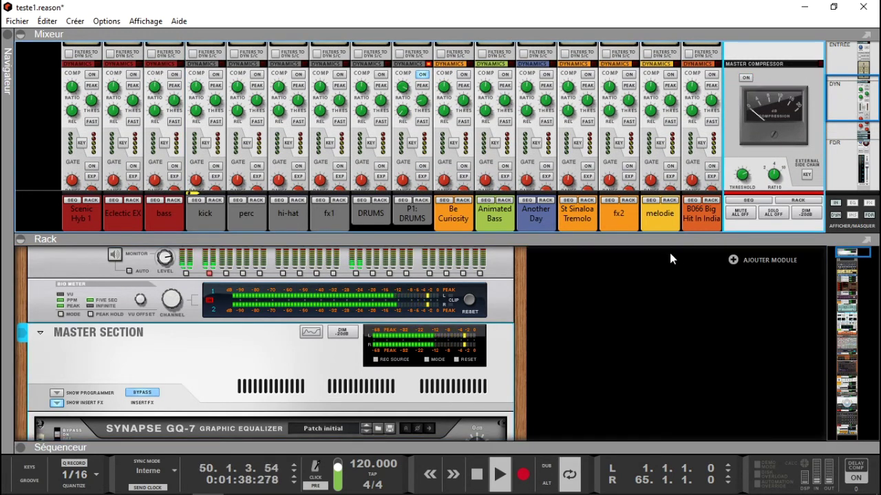
drag(851, 110, 842, 173)
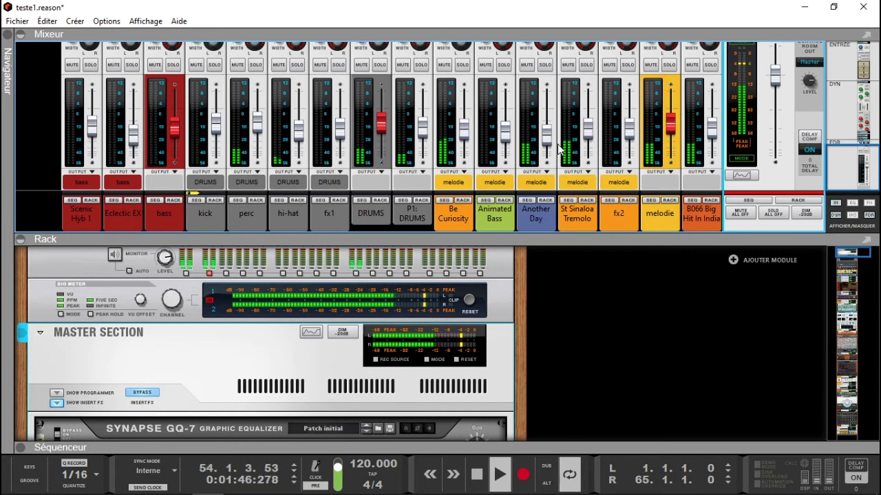
Turn off the bypass on the Master Section's insert effects and switch the master compressor back on.
click(146, 396)
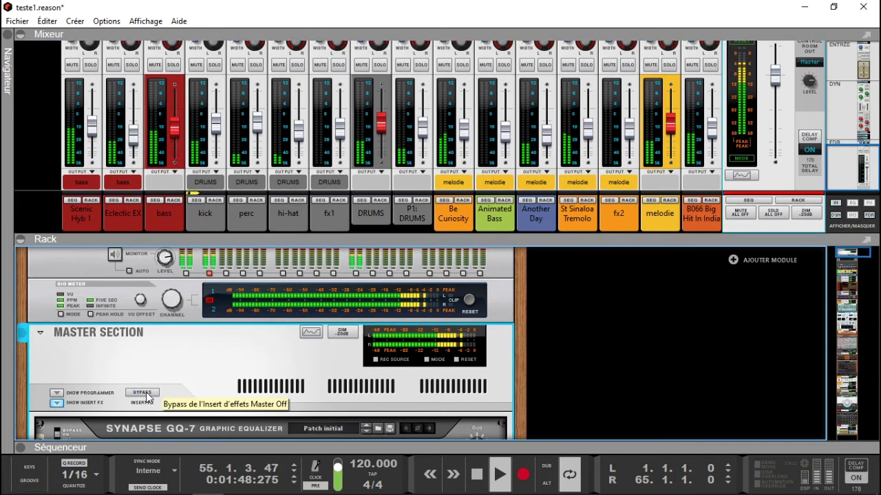
drag(866, 177, 743, 105)
click(745, 73)
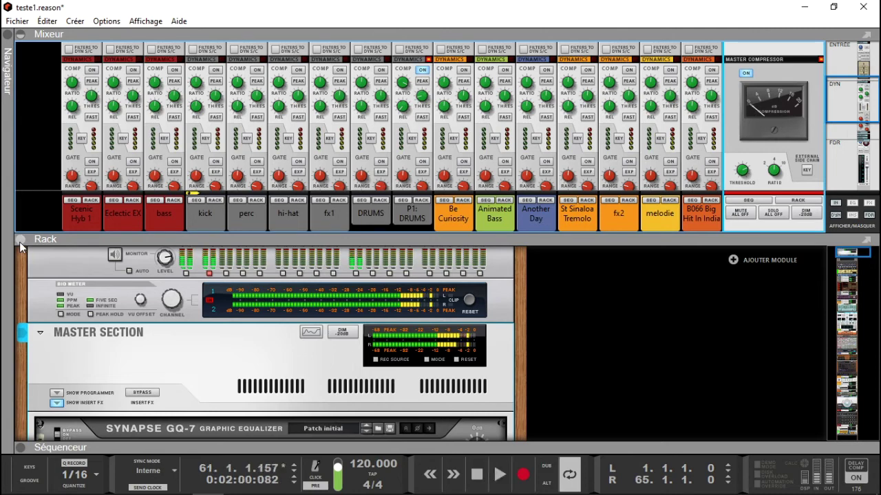
Show the sequencer and hide both the mixer and the rack.
click(21, 448)
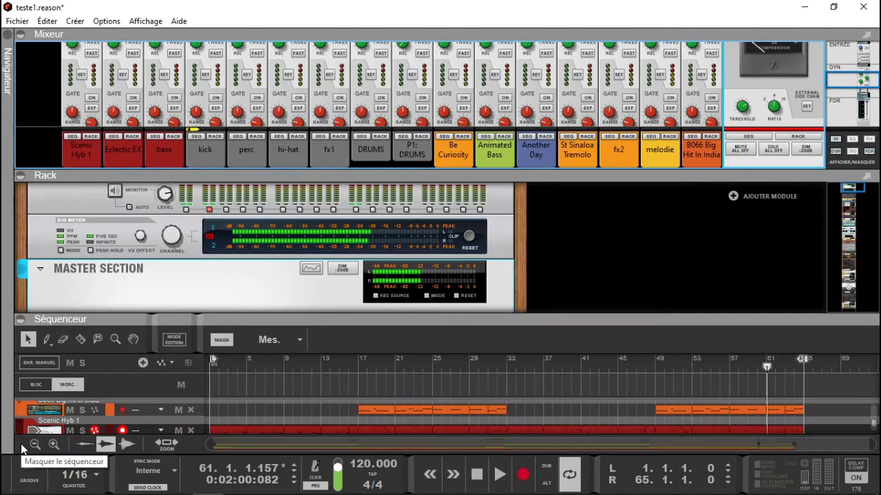
click(23, 37)
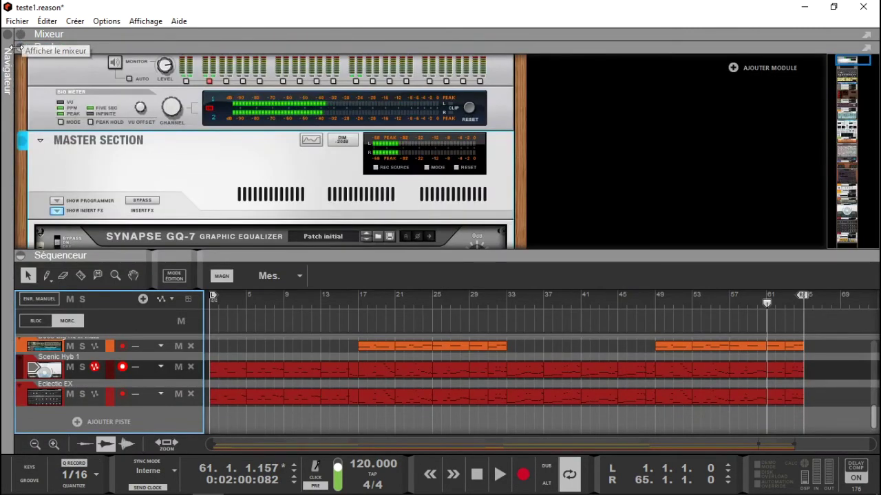
click(23, 42)
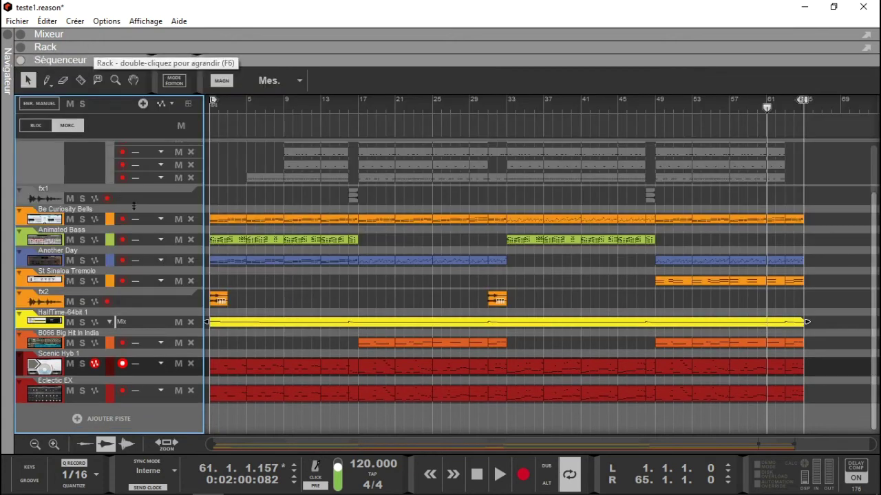
Try an extra point near bar 13 on the HalfTime-64bit 1 Mix automation curve, raise it and delete it.
click(242, 321)
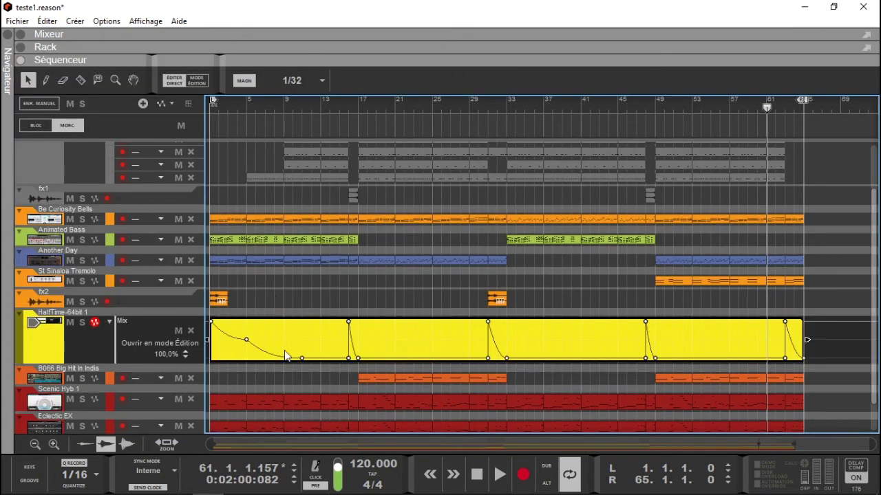
click(320, 357)
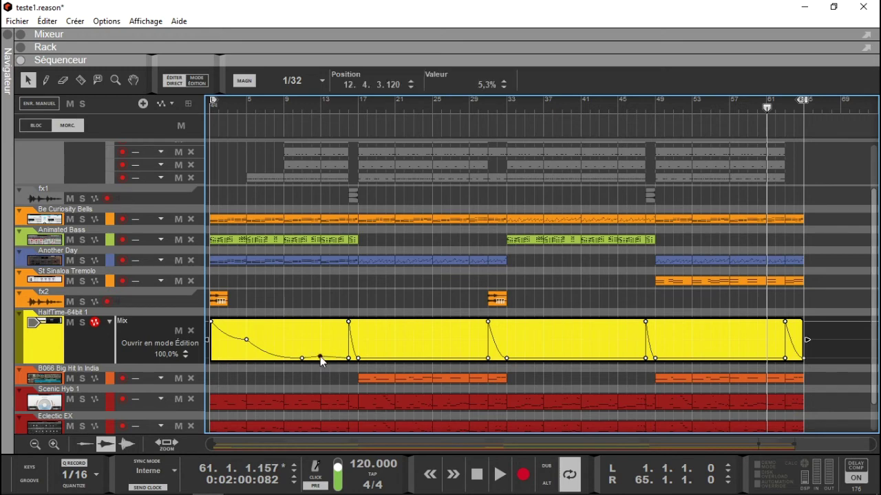
drag(320, 356, 321, 322)
mouse_move(330, 344)
mouse_down()
mouse_move(274, 329)
mouse_move(323, 347)
mouse_up()
key(Delete)
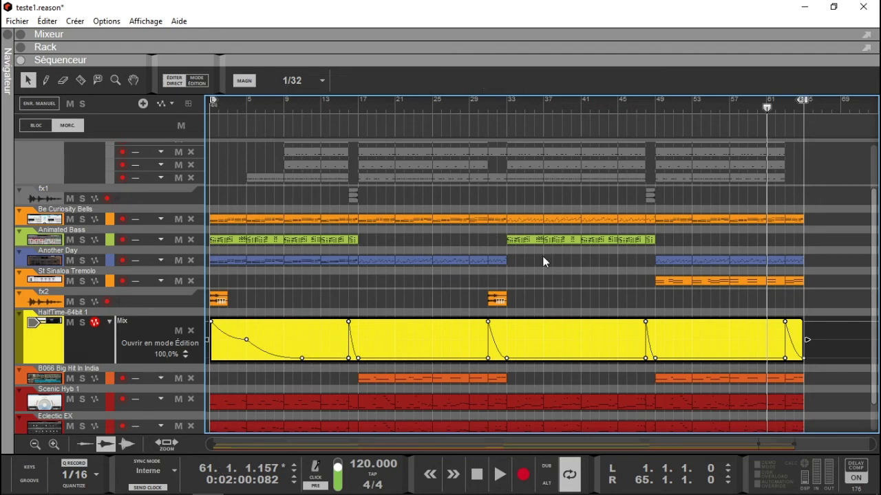
Open the bar 5 clip in the lowest note lane of the umpf retro trap track, zoomed in on bars 5 to 7.
scroll(52, 176, up, 3)
click(66, 203)
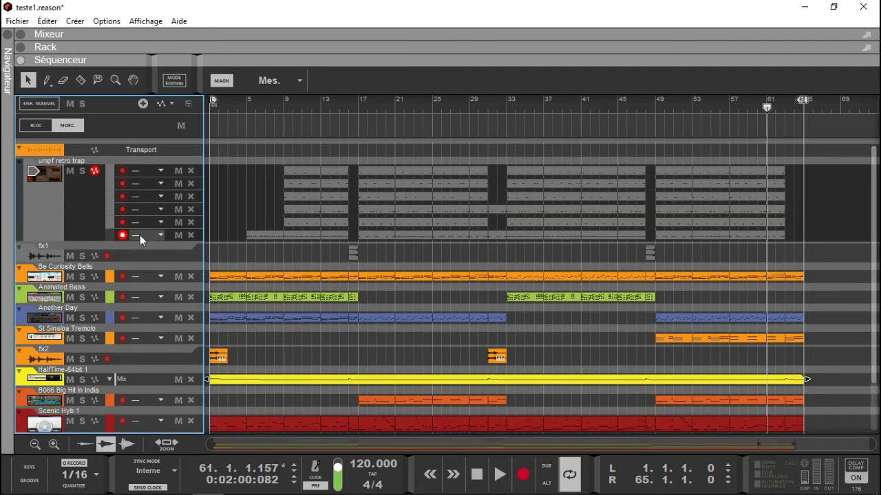
double_click(258, 235)
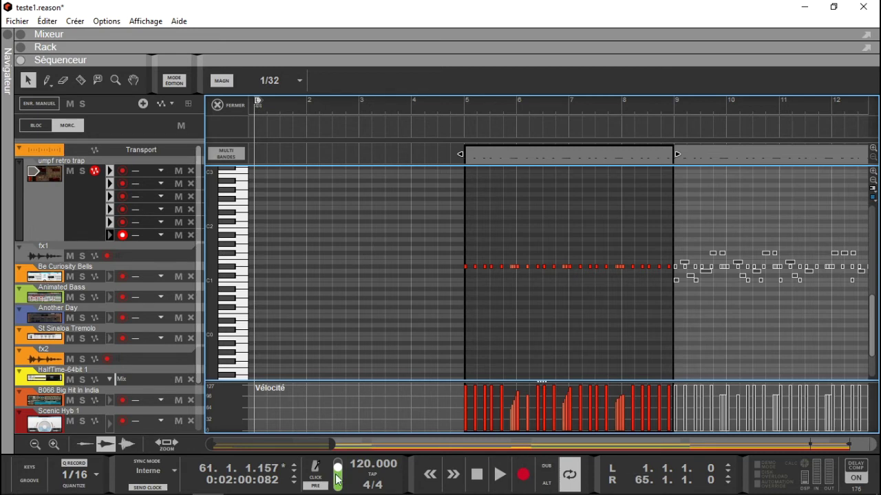
drag(324, 446, 286, 444)
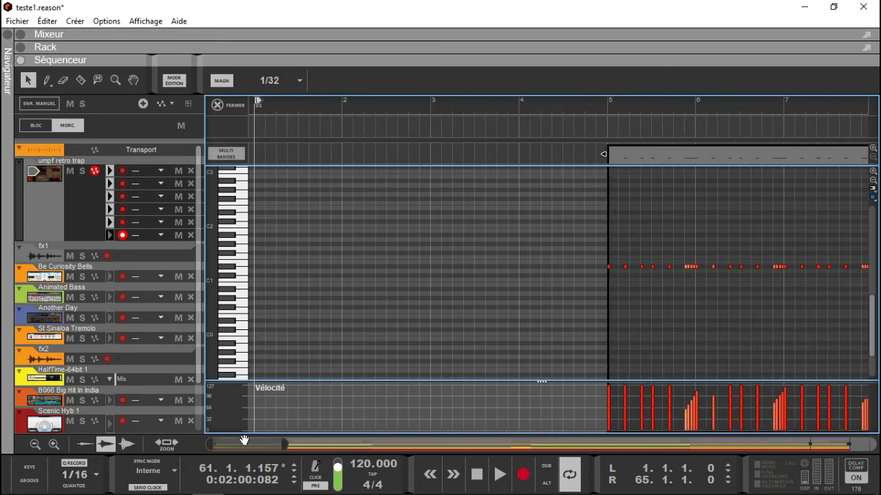
drag(218, 443, 251, 448)
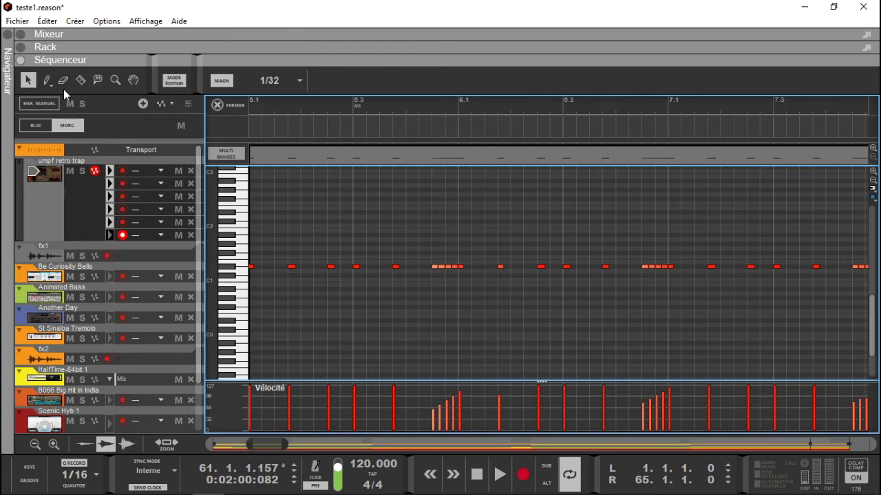
Try drawing a single A1 note at 5.4.3.120 with the Pencil tool, and delete it.
click(46, 80)
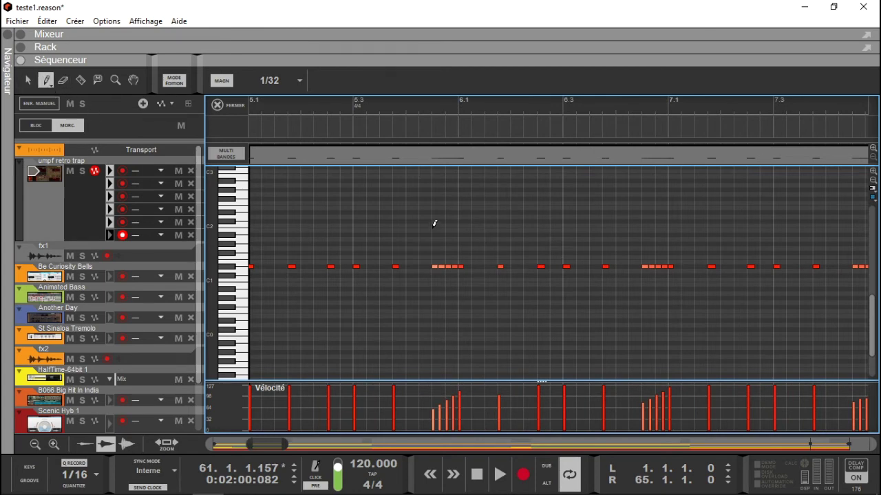
mouse_move(439, 238)
mouse_down()
mouse_move(505, 234)
mouse_move(473, 236)
mouse_up()
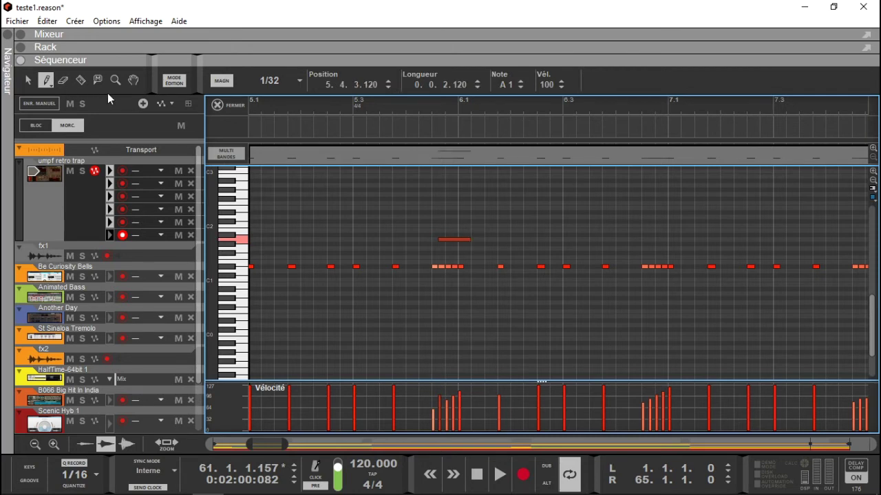
key(Delete)
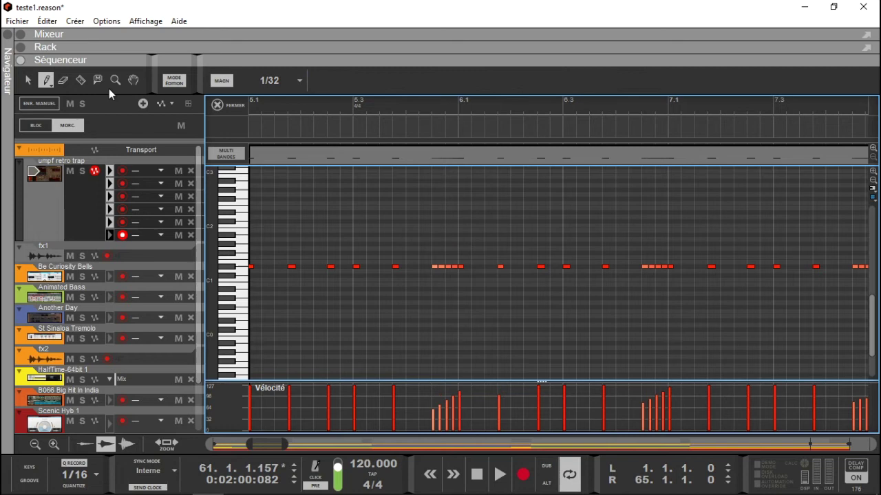
Set the Pencil tool to draw multiple notes, try a row of 1/32 G1 notes from 5.4.3.120, and delete them.
click(52, 84)
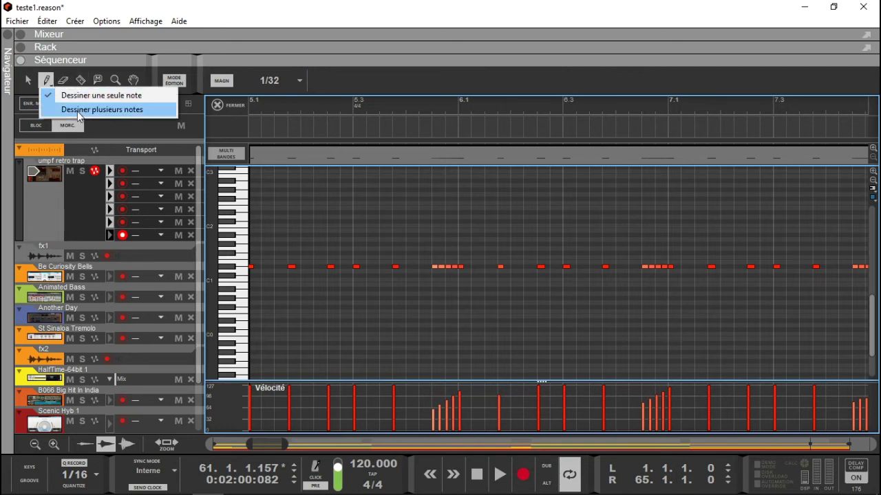
click(78, 111)
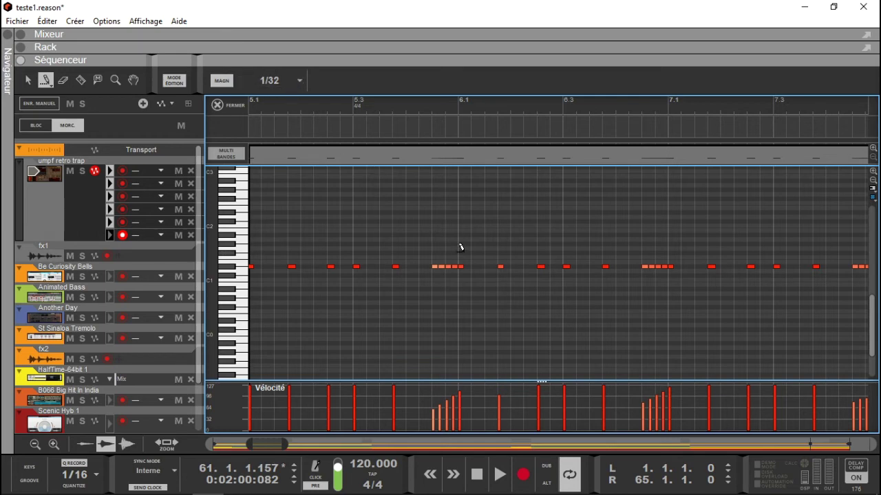
drag(436, 247, 498, 248)
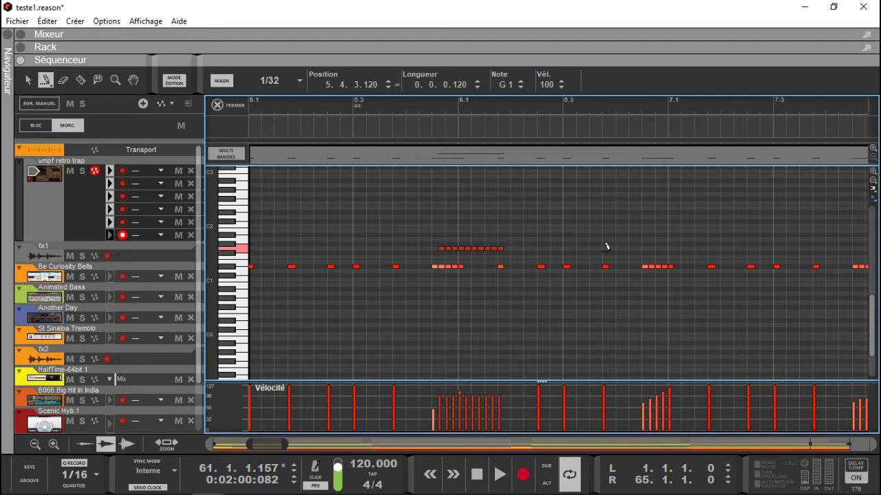
key(Delete)
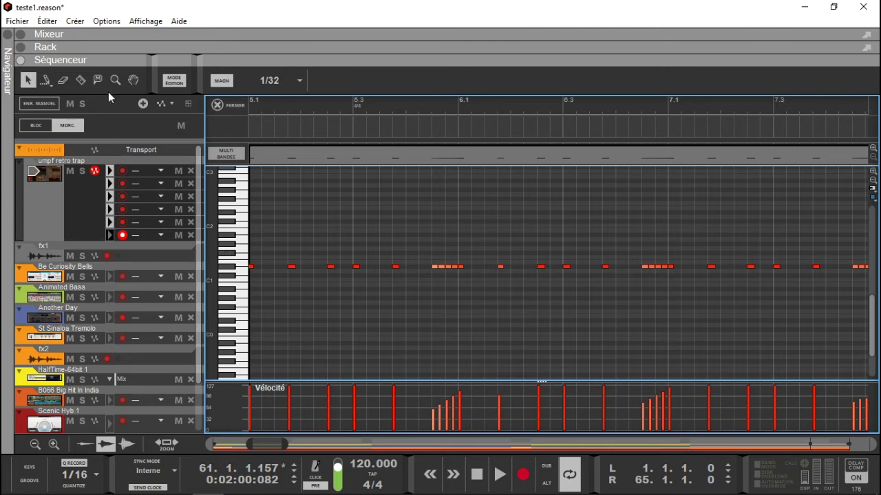
Play the open umpf retro trap clip from bar 5 and close its note editor.
click(331, 100)
key(space)
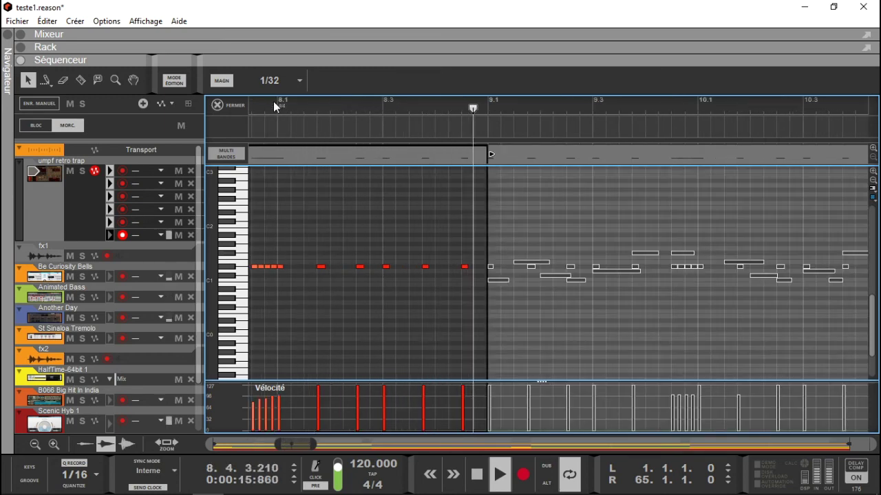
click(217, 105)
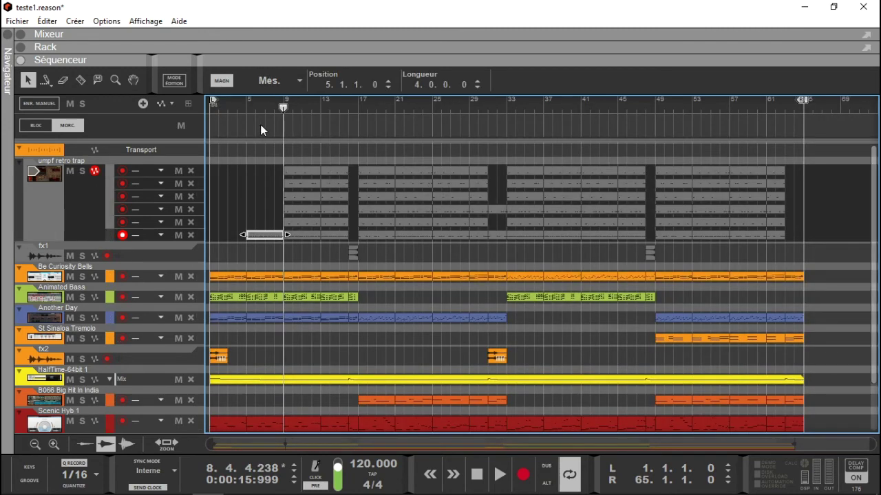
Show only the rack and play the song with the master section's Synapse GQ-7 equalizer in view.
click(22, 59)
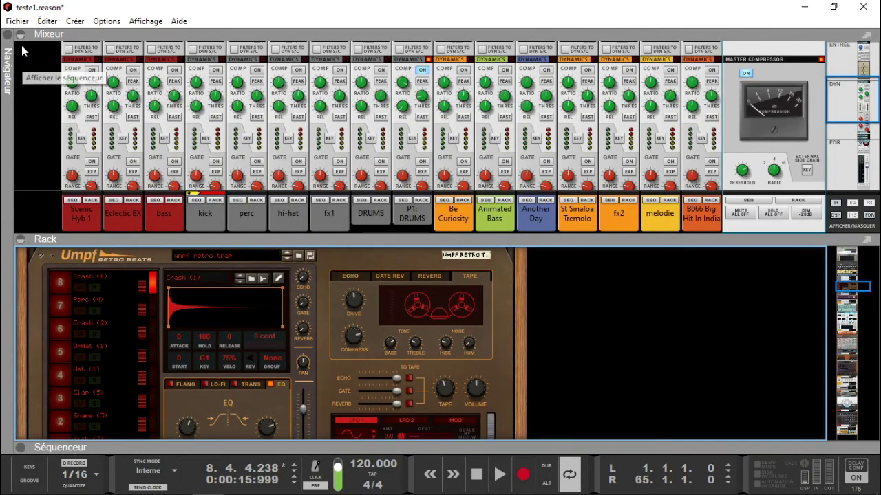
click(22, 36)
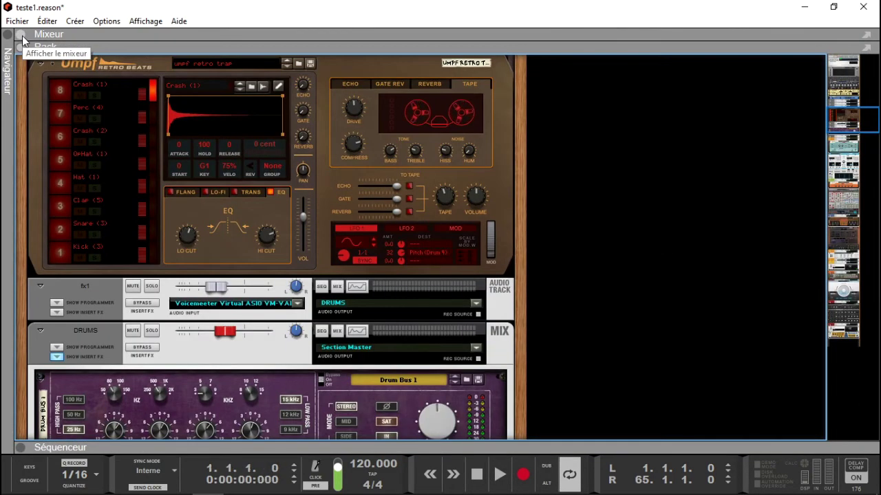
key(space)
key(space)
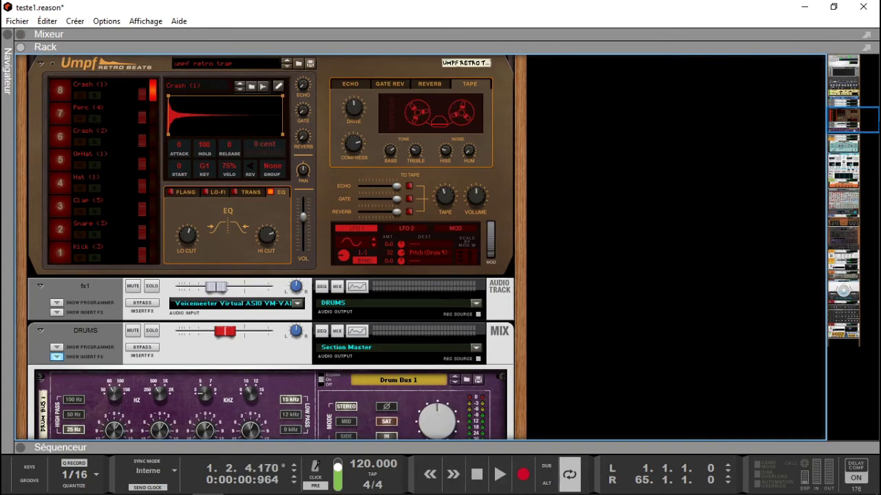
drag(851, 120, 854, 72)
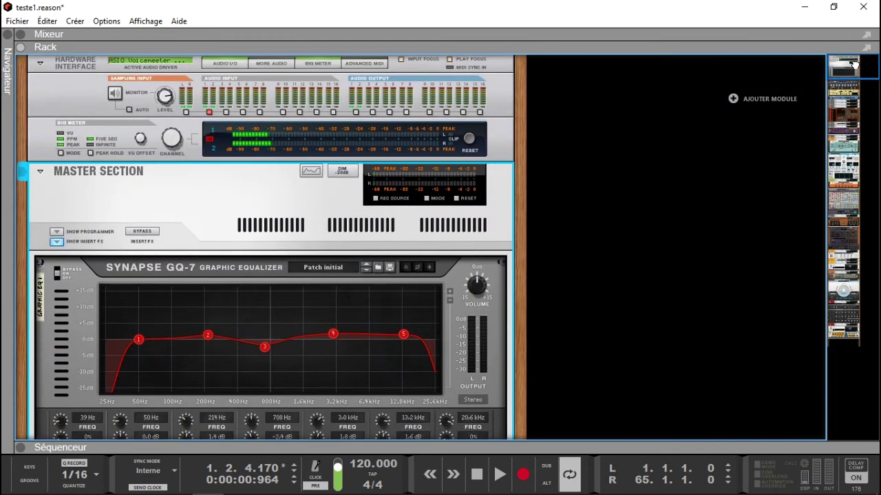
drag(857, 65, 861, 89)
mouse_move(864, 92)
mouse_down()
mouse_move(864, 128)
mouse_move(864, 81)
mouse_up()
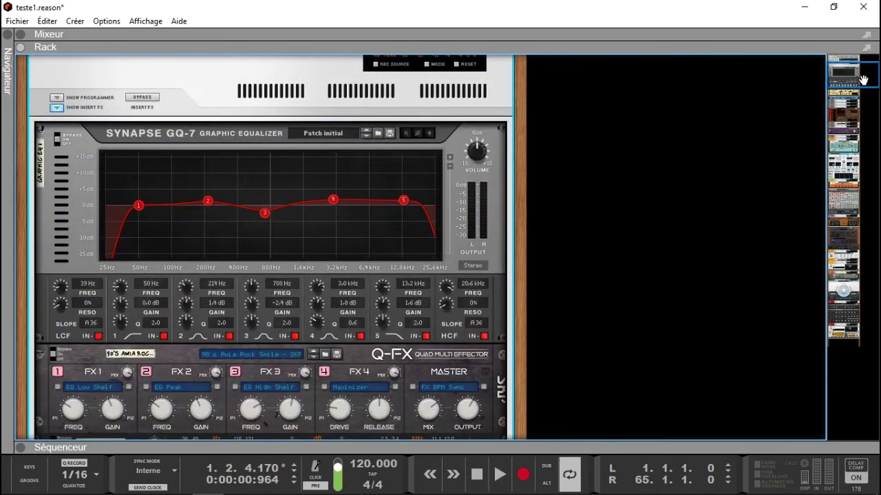
key(space)
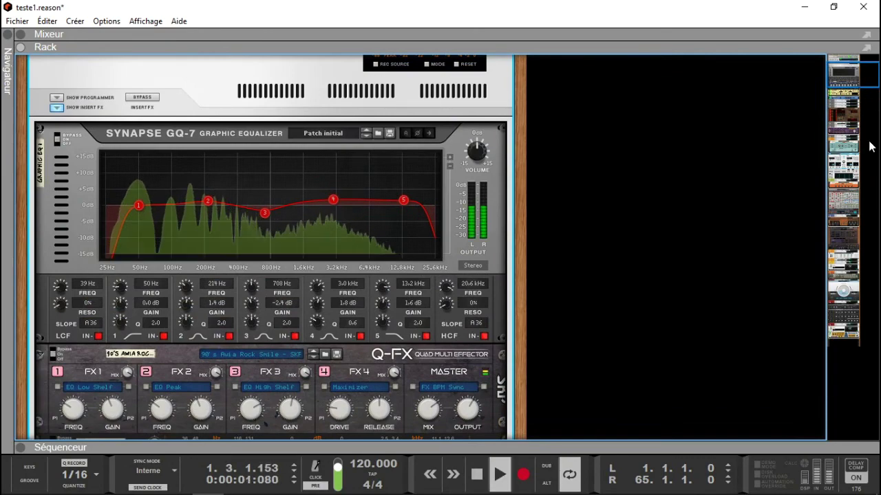
Compare the playing mix with the master section's insert effects bypassed and active.
drag(860, 77, 876, 189)
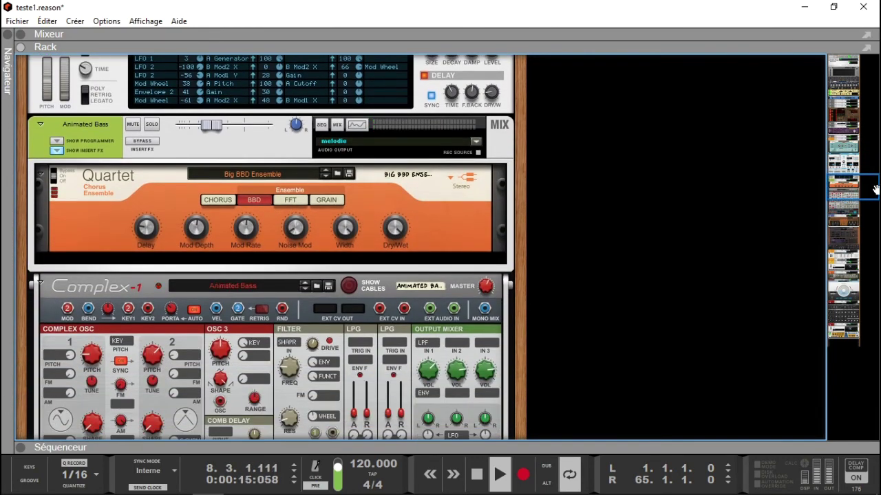
drag(865, 184, 853, 68)
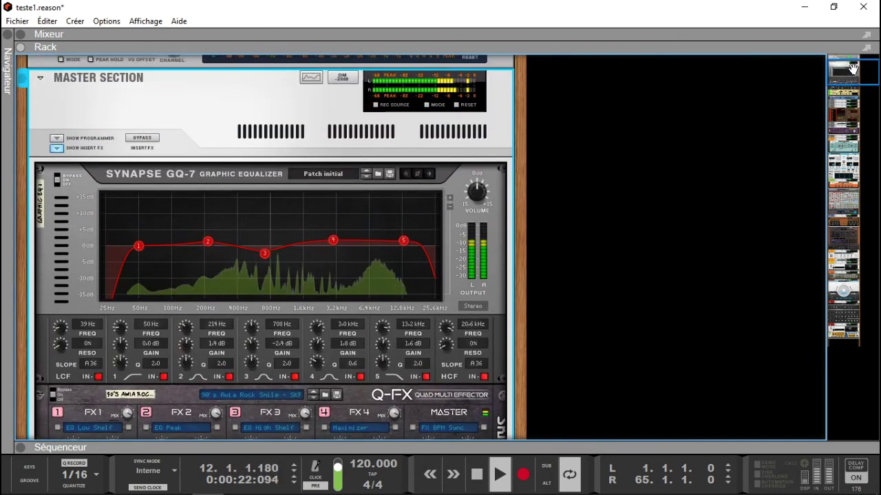
click(135, 140)
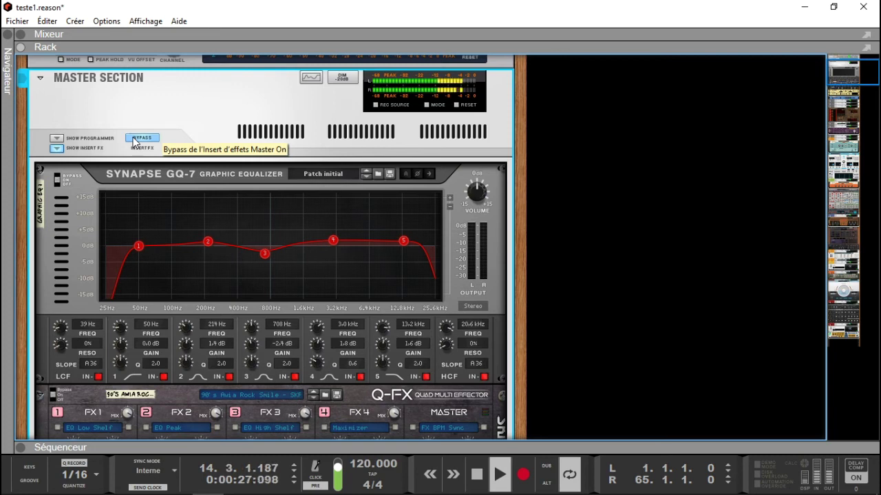
click(135, 140)
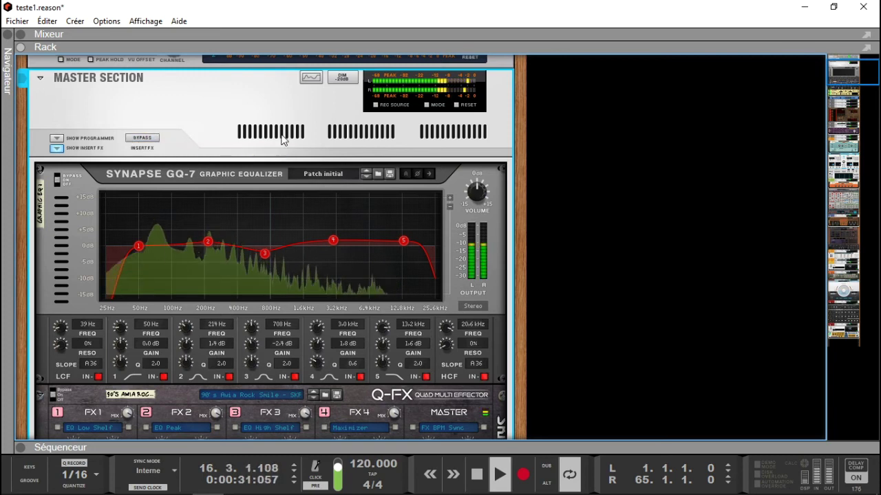
Show the mixer's channel faders and listen to the bass channel soloed, ending with its solo off.
key(F5)
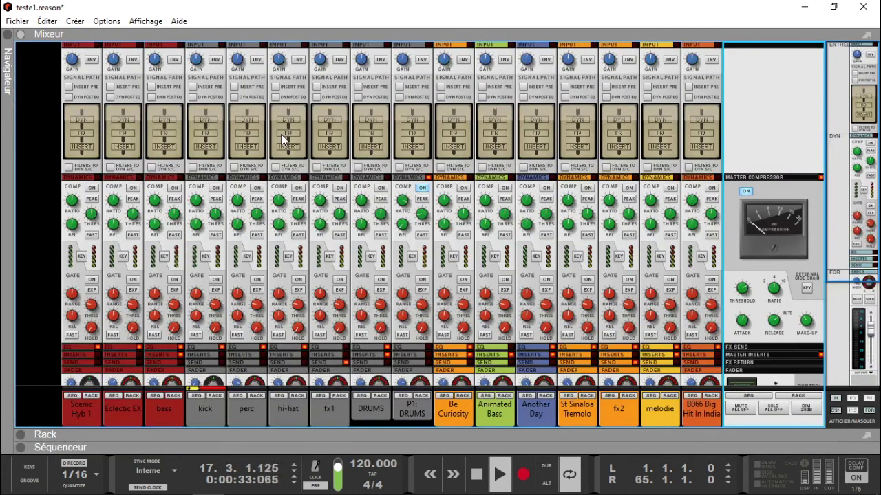
drag(873, 157, 869, 269)
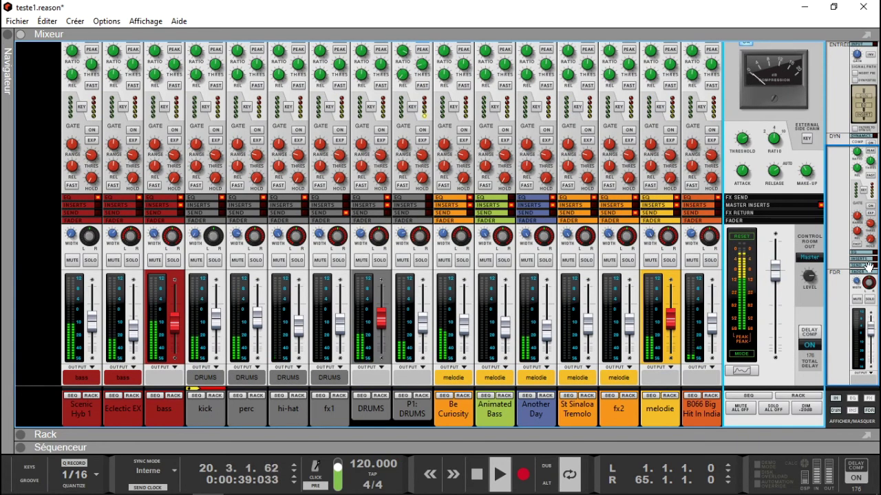
click(170, 262)
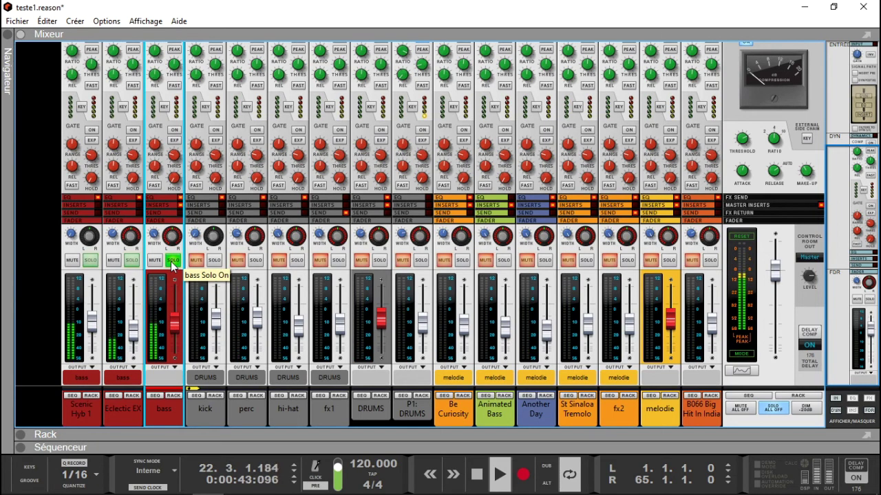
click(172, 262)
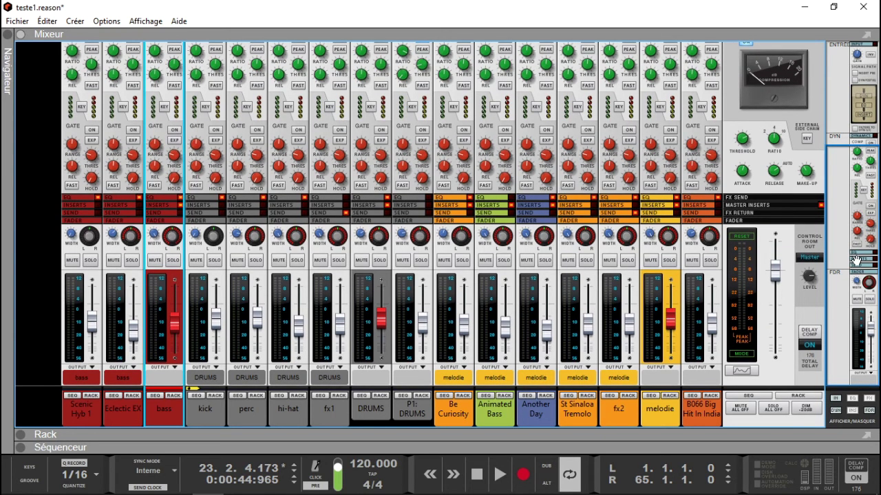
Solo the P1: DRUMS parallel channel and play it from bar 9 with its compressor section in view.
click(421, 260)
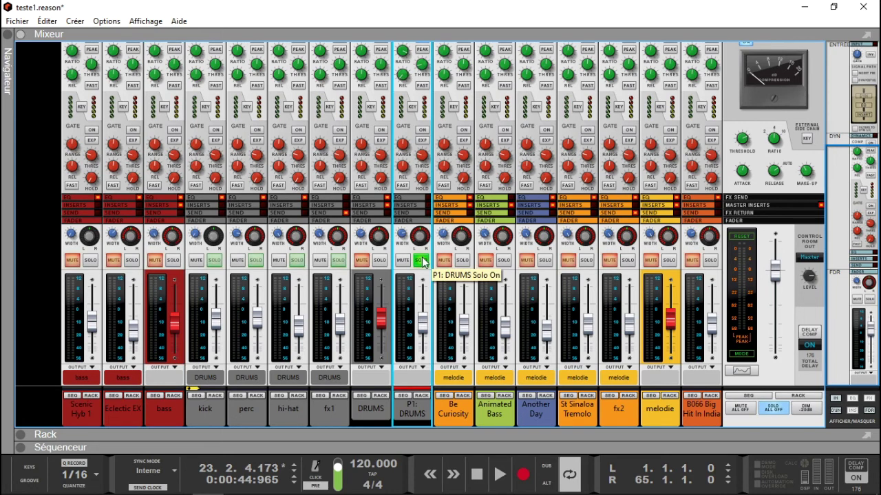
key(shift+Return)
key(space)
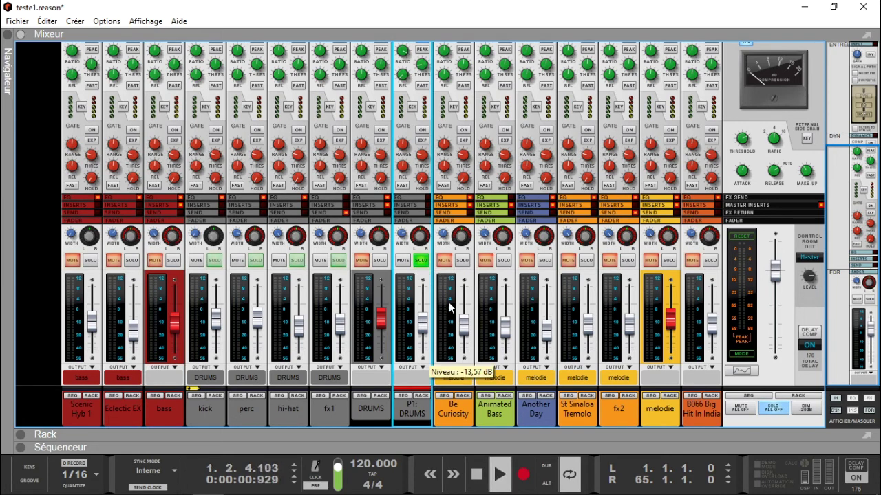
click(21, 447)
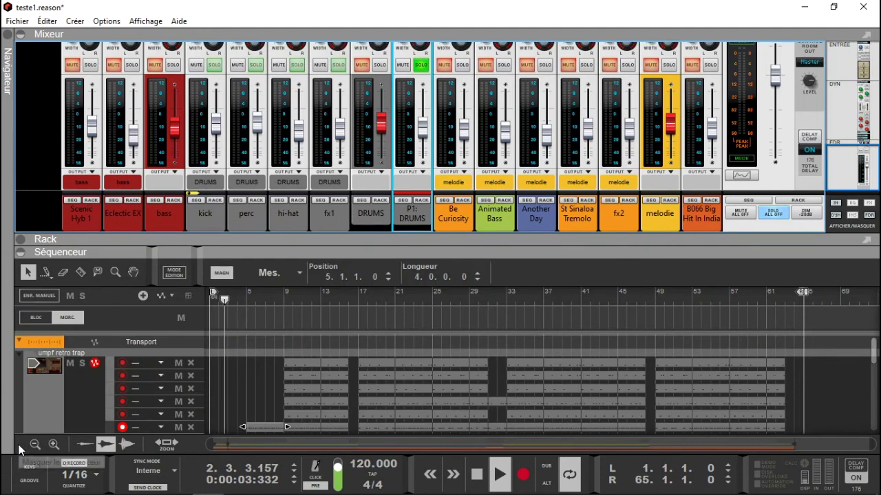
click(282, 301)
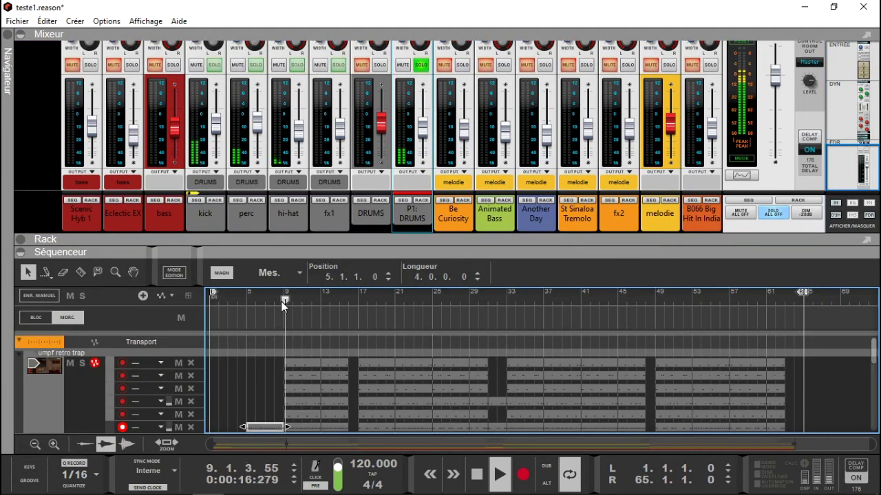
click(26, 256)
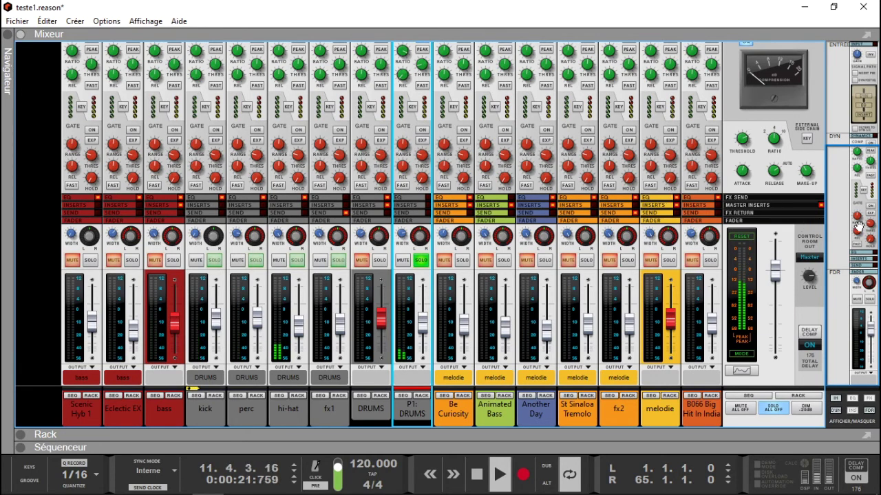
scroll(853, 217, up, 1)
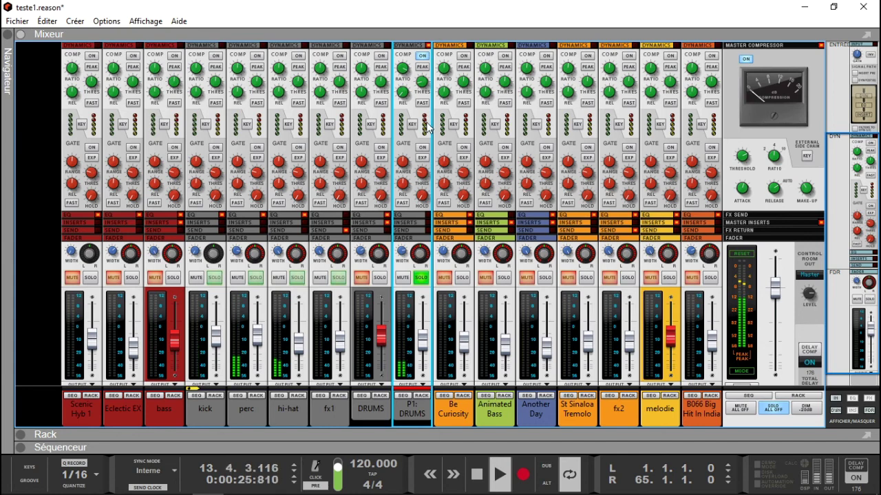
Add the DRUMS, bass and melodie channels one by one to the solo, and switch all solos off.
click(380, 279)
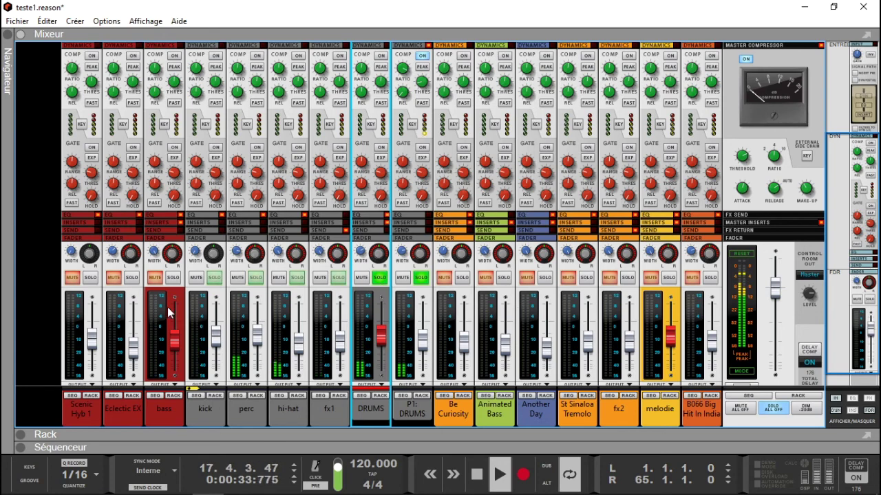
click(173, 280)
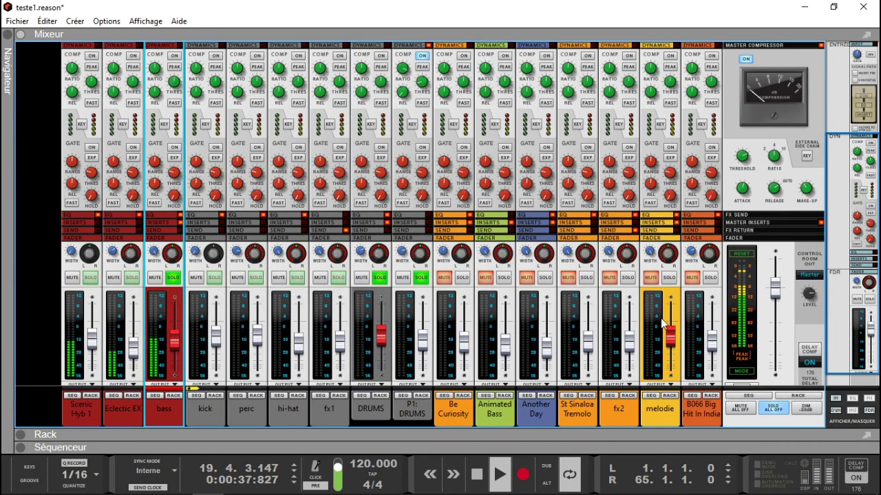
click(669, 278)
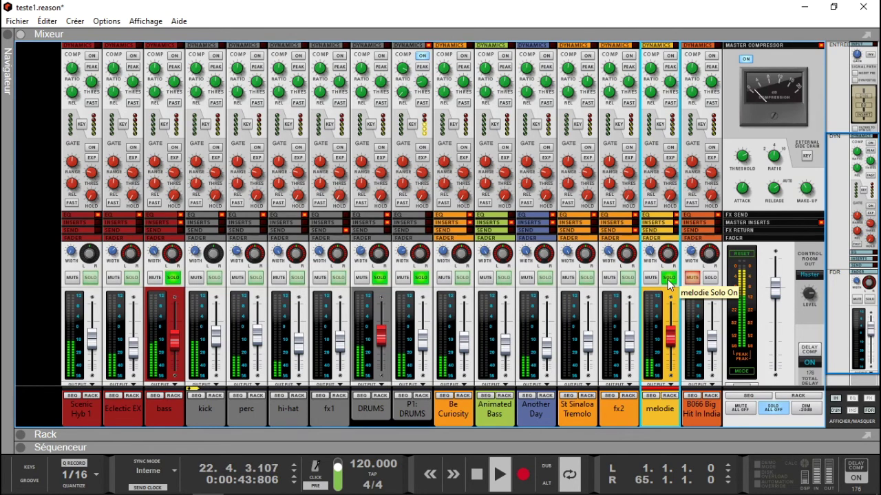
click(772, 408)
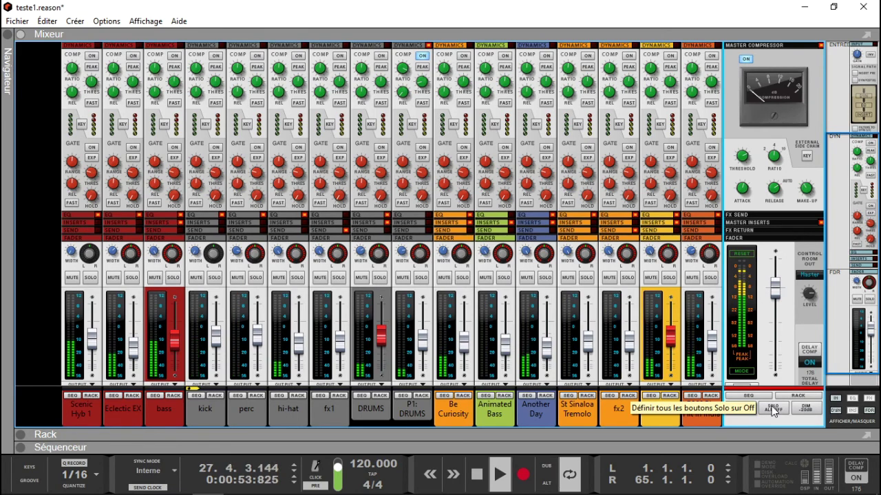
Return to the sequencer alone and stop the playback.
drag(870, 296, 876, 252)
scroll(729, 274, down, 3)
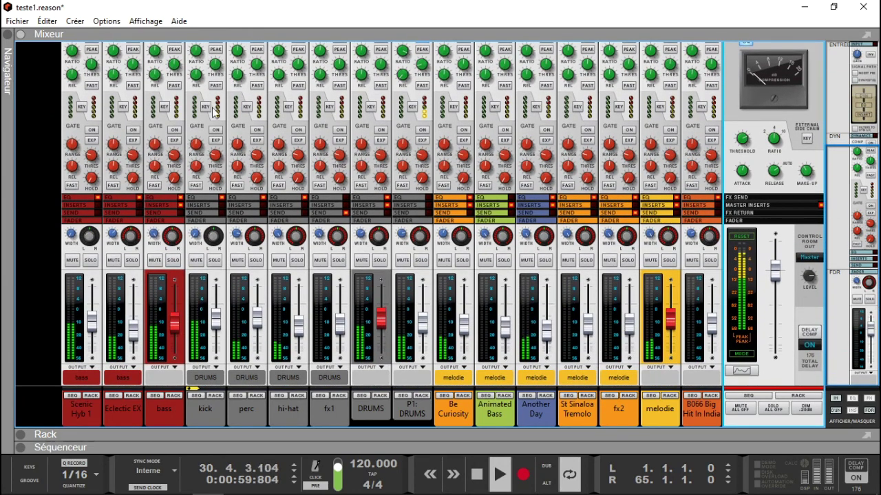
click(22, 36)
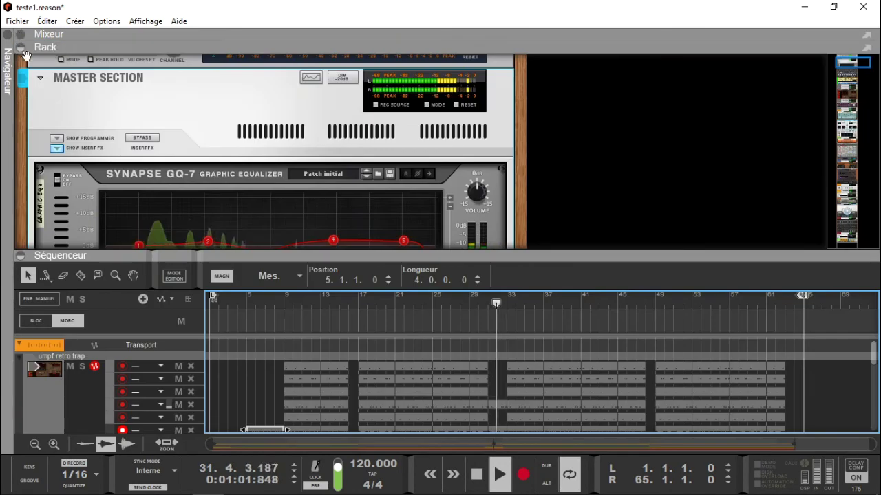
click(22, 51)
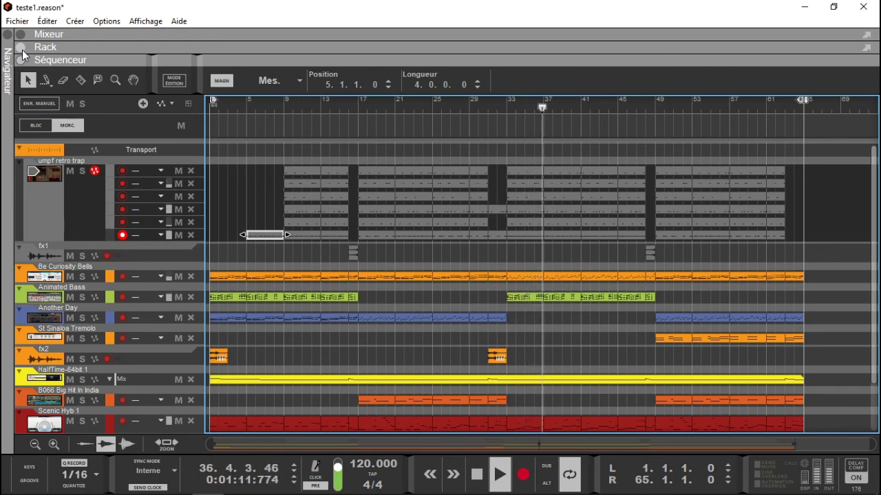
key(space)
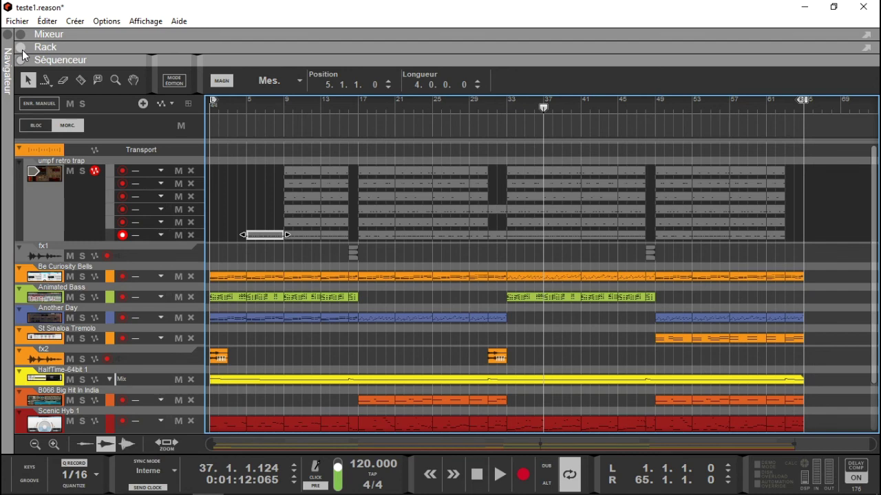